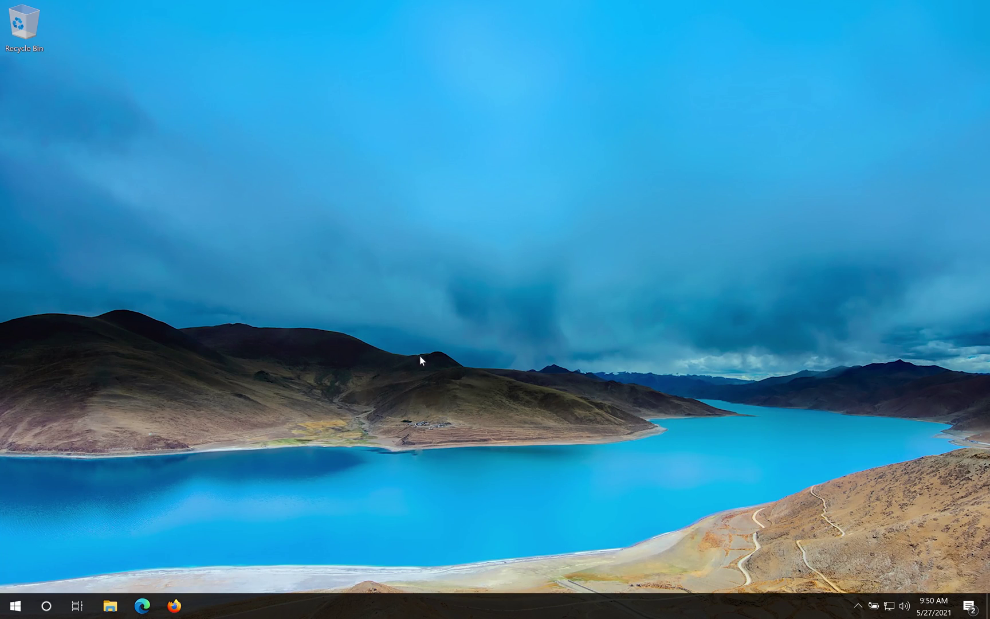
Open Windows Settings from the Start menu and go to the Privacy section's General page.
{"action": "left_click", "coordinate": [13, 609]}
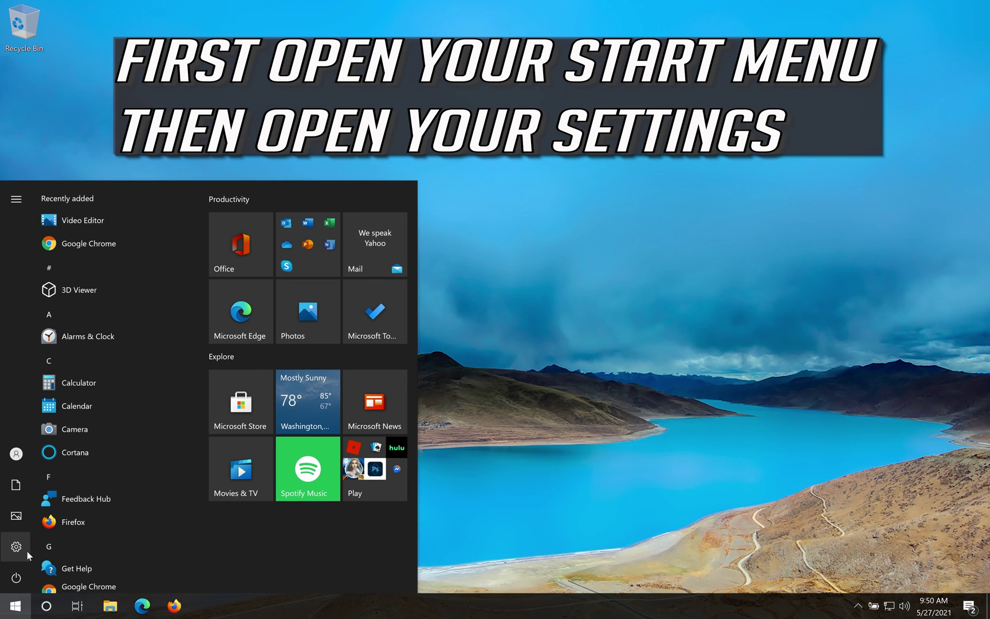
{"action": "mouse_move", "coordinate": [27, 552]}
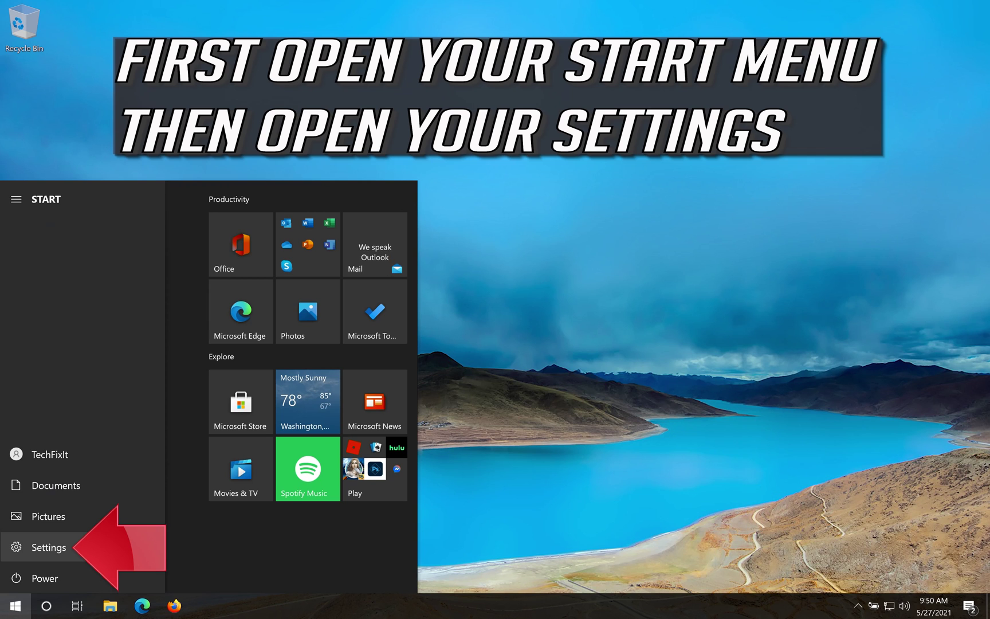
{"action": "left_click", "coordinate": [113, 545]}
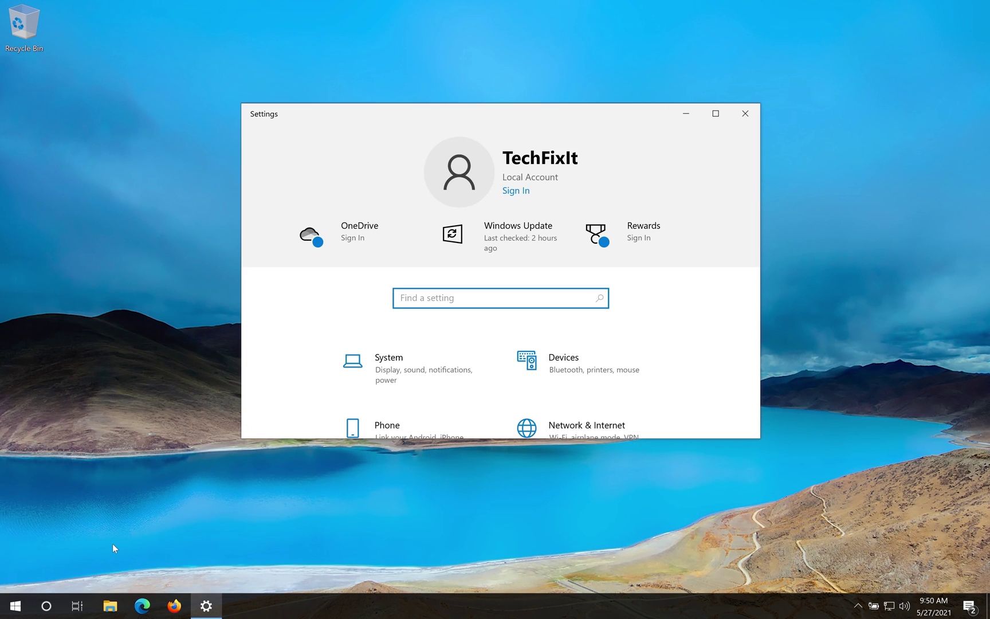
{"action": "scroll", "coordinate": [567, 369], "scroll_direction": "down", "scroll_amount": 3}
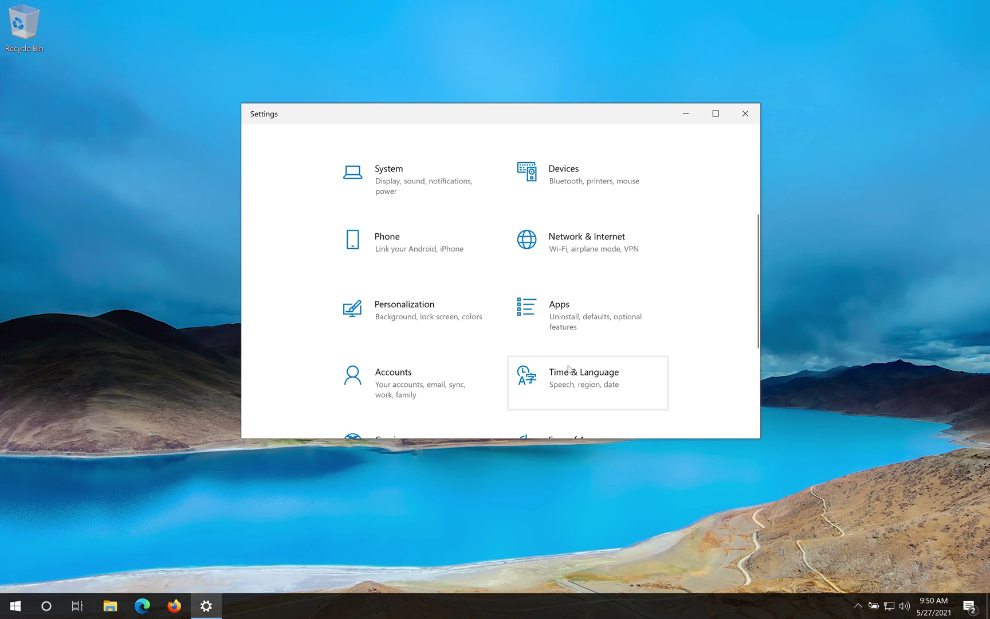
{"action": "scroll", "coordinate": [567, 368], "scroll_direction": "down", "scroll_amount": 3}
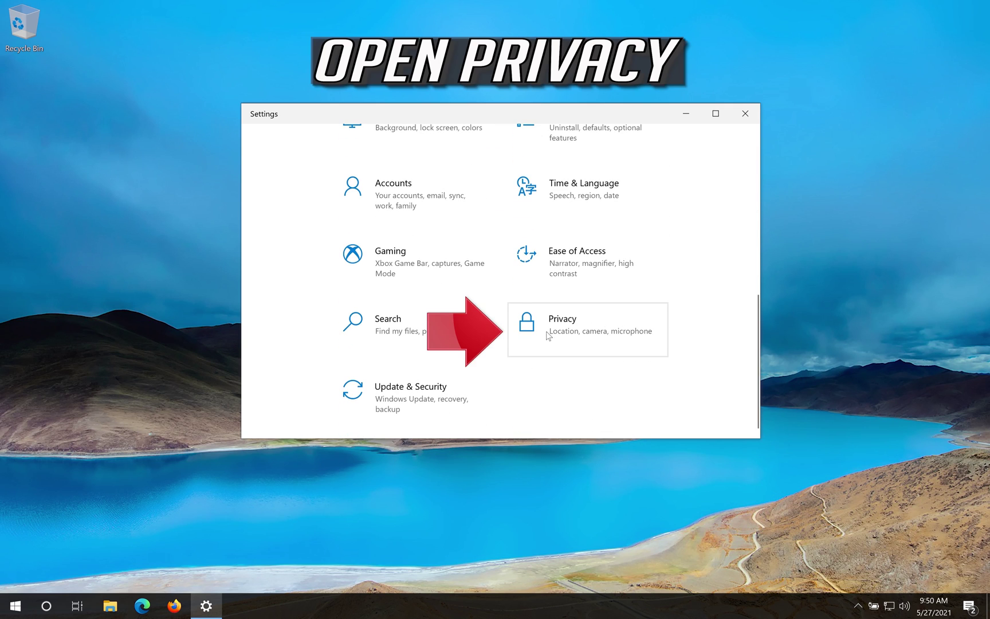
{"action": "left_click", "coordinate": [626, 341]}
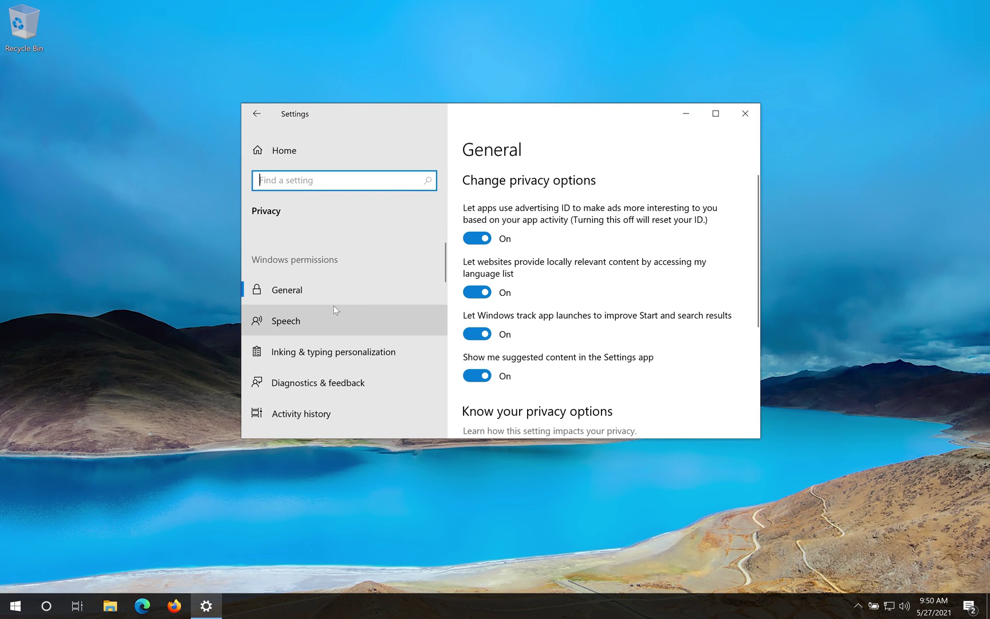
{"action": "scroll", "coordinate": [336, 310], "scroll_direction": "down", "scroll_amount": 2}
{"action": "scroll", "coordinate": [335, 310], "scroll_direction": "down", "scroll_amount": 1}
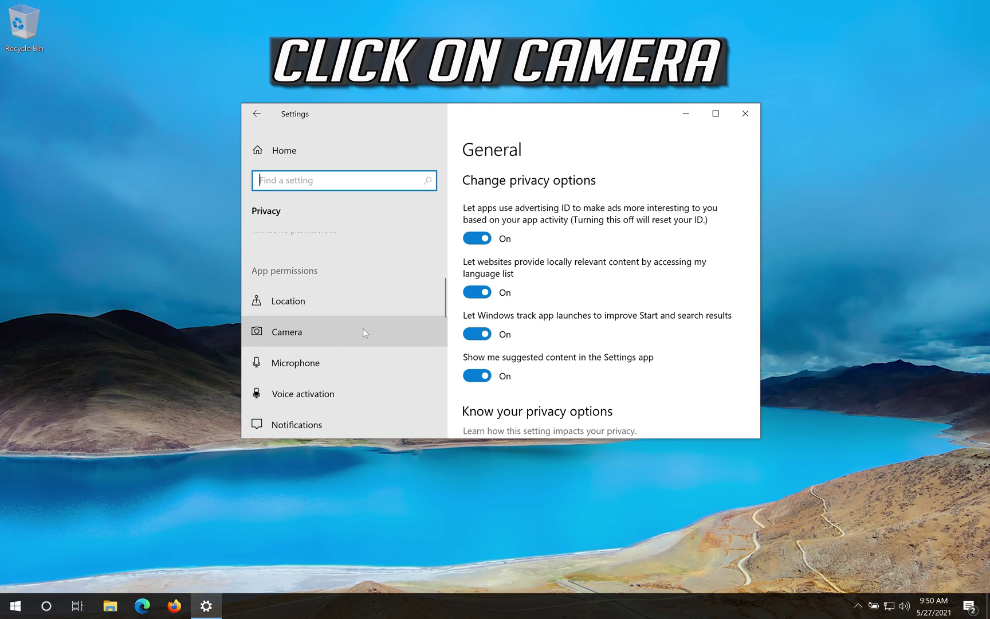
On the Camera privacy page, switch camera access for this device to On.
{"action": "left_click", "coordinate": [362, 330]}
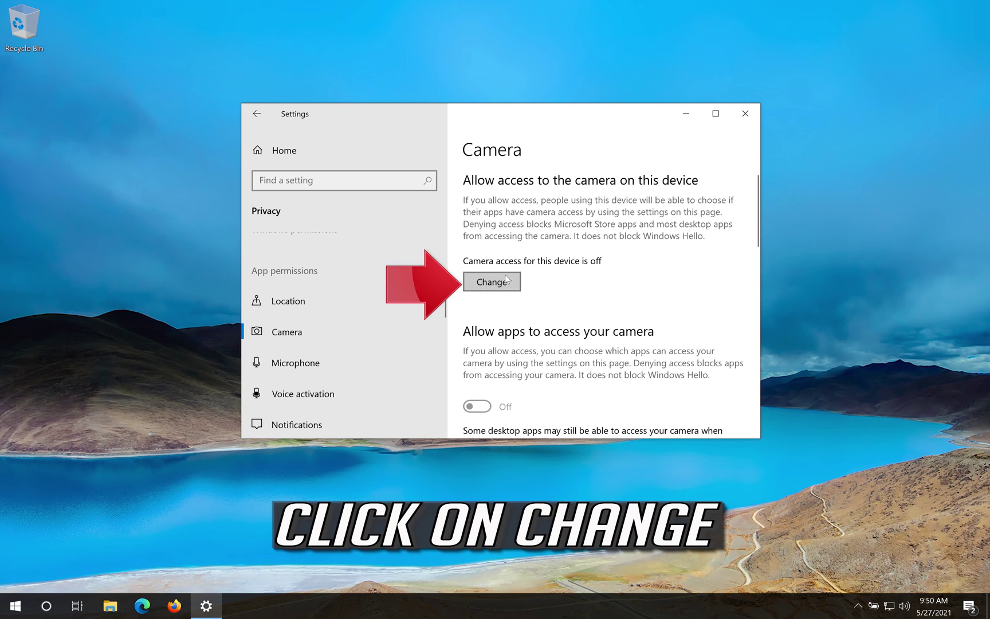
{"action": "left_click", "coordinate": [497, 290]}
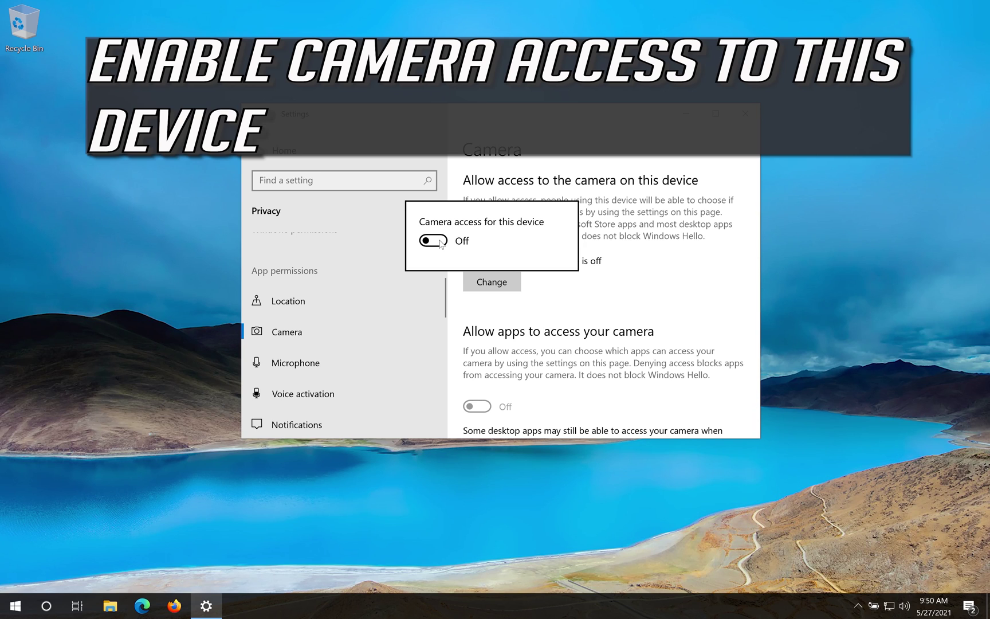
{"action": "left_click", "coordinate": [442, 244]}
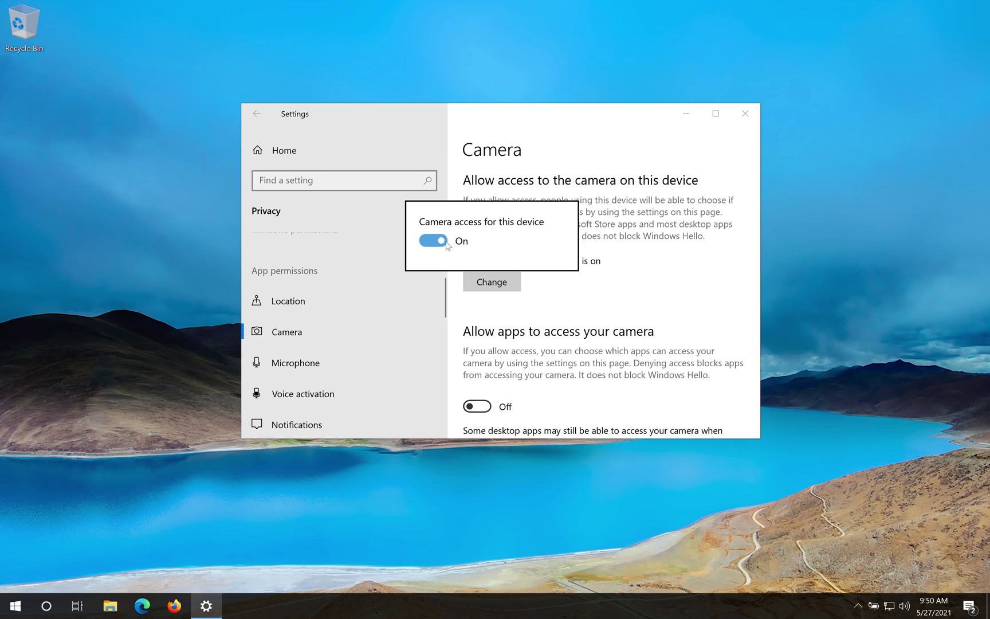
{"action": "left_click", "coordinate": [642, 262]}
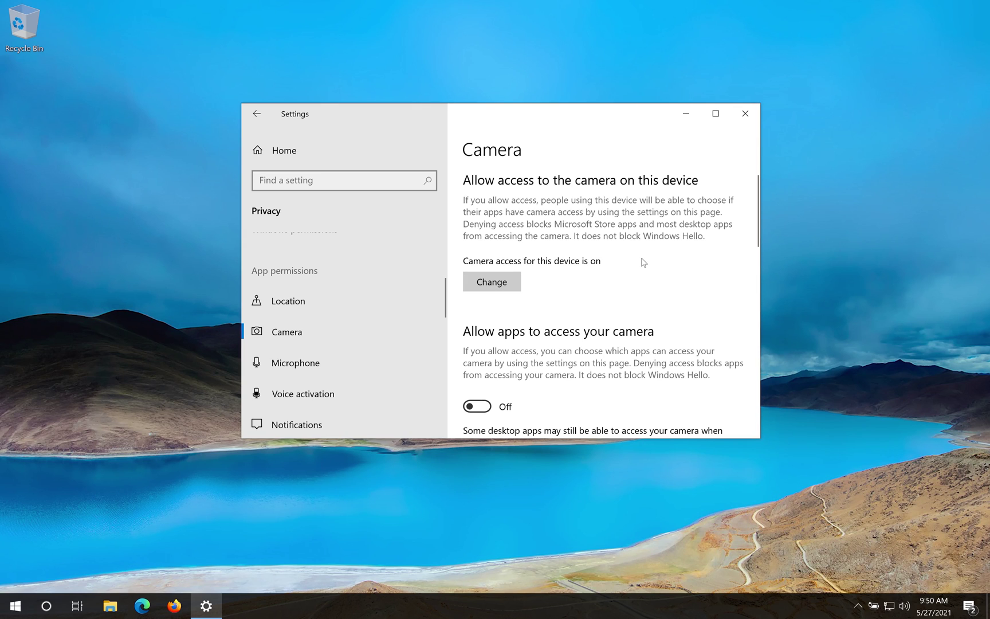
Turn on 'Allow apps to access your camera'.
{"action": "scroll", "coordinate": [653, 280], "scroll_direction": "down", "scroll_amount": 1}
{"action": "scroll", "coordinate": [653, 280], "scroll_direction": "down", "scroll_amount": 3}
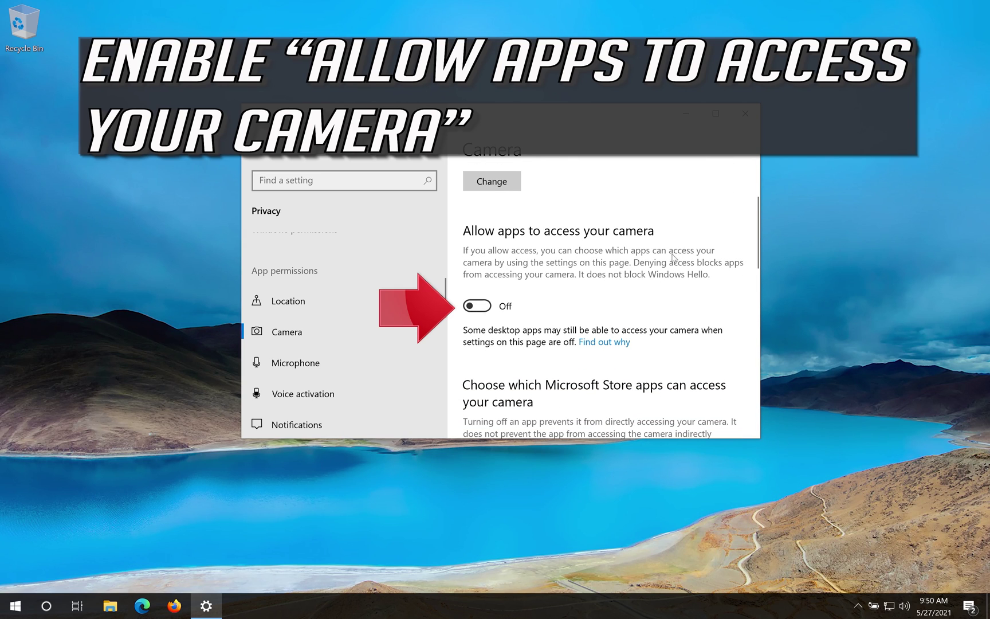
{"action": "left_click", "coordinate": [478, 306]}
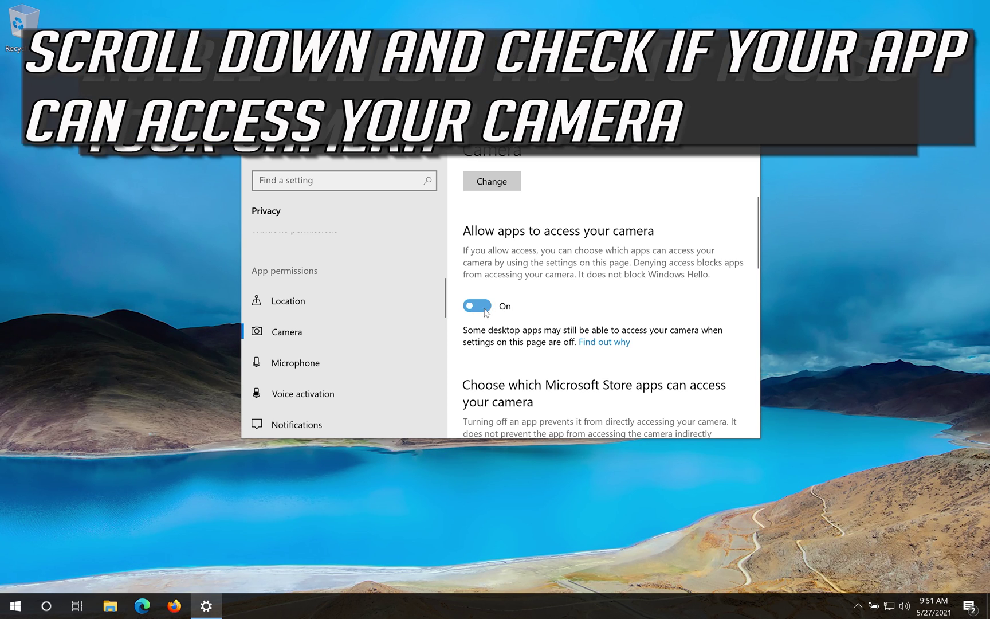
Scroll the app list to confirm Skype is allowed to use the camera.
{"action": "scroll", "coordinate": [622, 273], "scroll_direction": "down", "scroll_amount": 5}
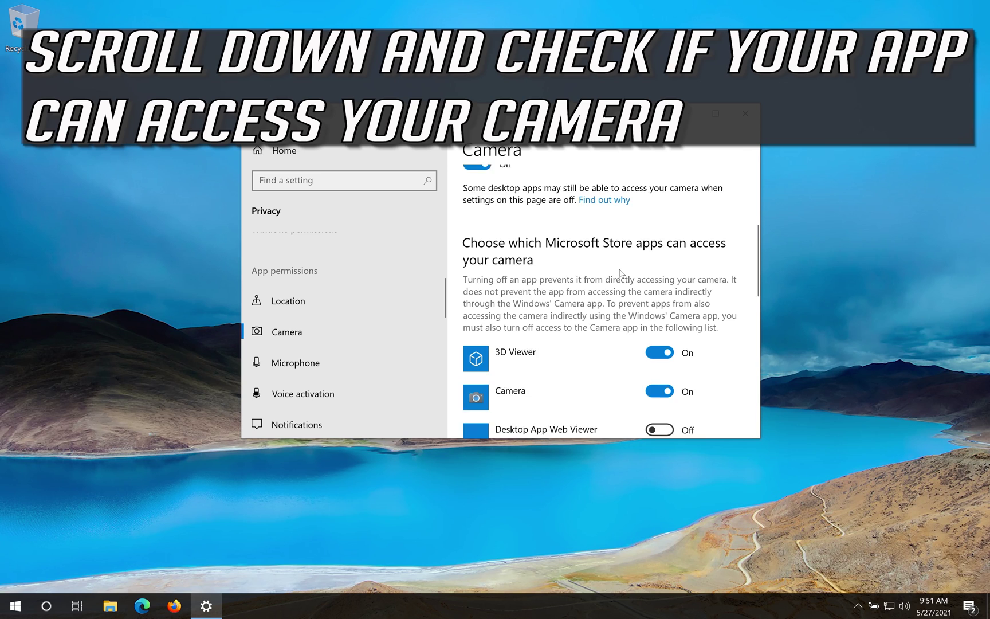
{"action": "scroll", "coordinate": [622, 273], "scroll_direction": "down", "scroll_amount": 2}
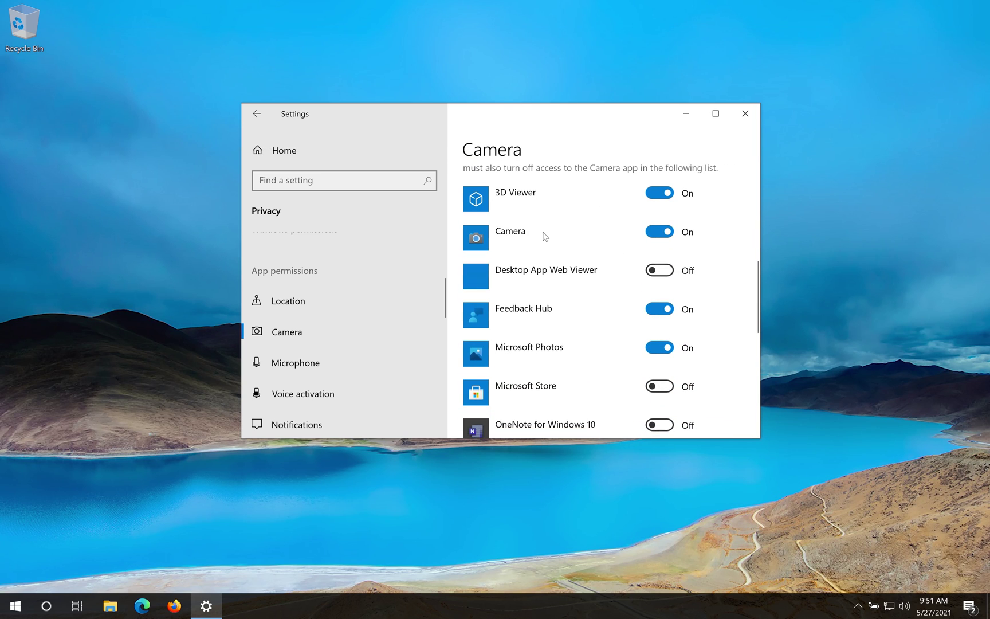
{"action": "scroll", "coordinate": [558, 358], "scroll_direction": "down", "scroll_amount": 1}
{"action": "scroll", "coordinate": [559, 358], "scroll_direction": "down", "scroll_amount": 2}
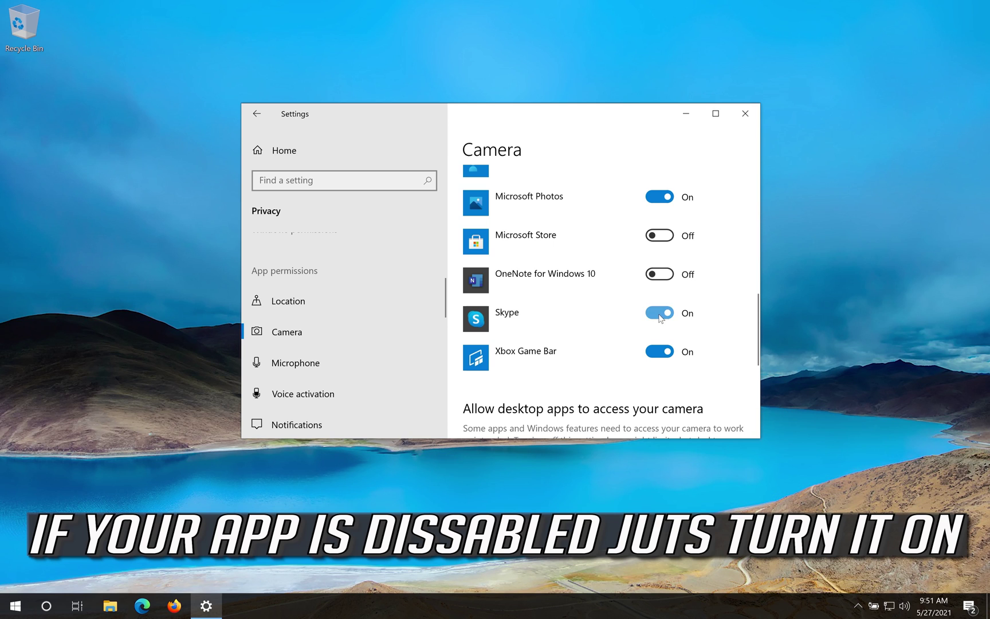
{"action": "scroll", "coordinate": [651, 316], "scroll_direction": "down", "scroll_amount": 3}
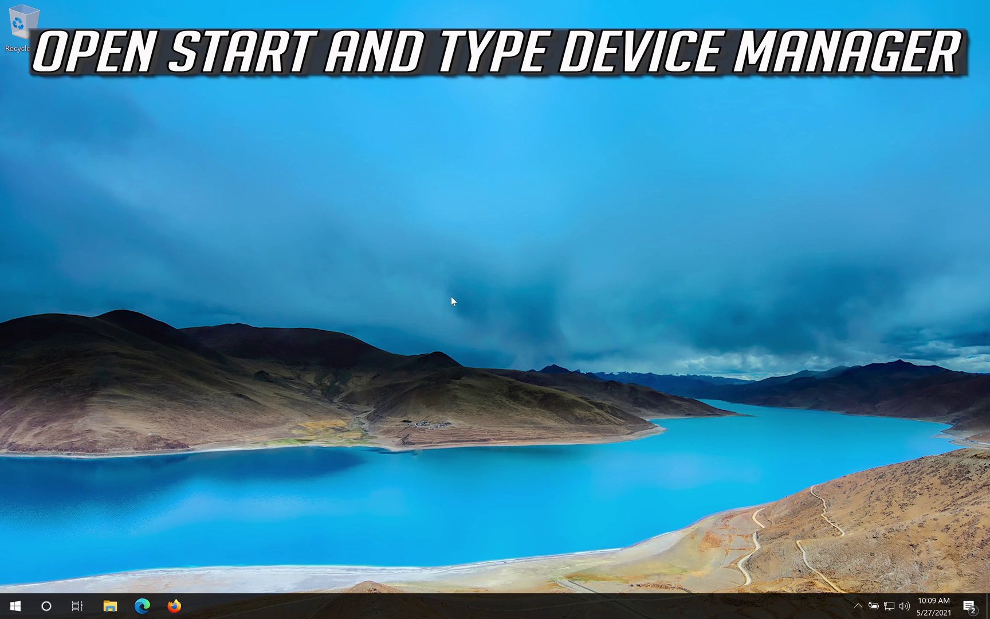
Launch Device Manager via a 'device manager' search and expand Cameras to show the VirtualBox Webcam.
{"action": "left_click", "coordinate": [13, 610]}
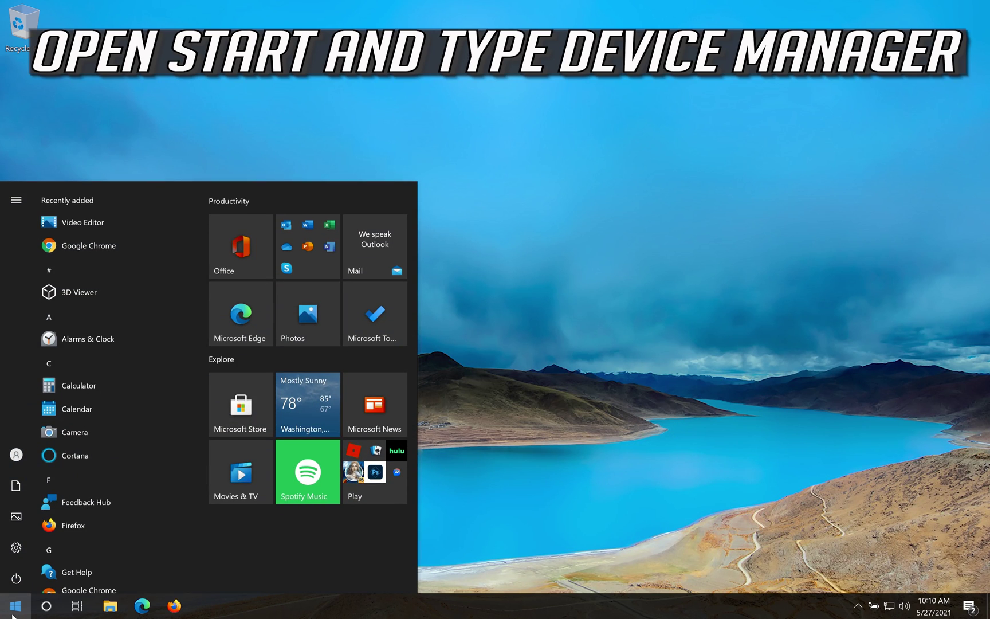
{"action": "type", "text": "dev"}
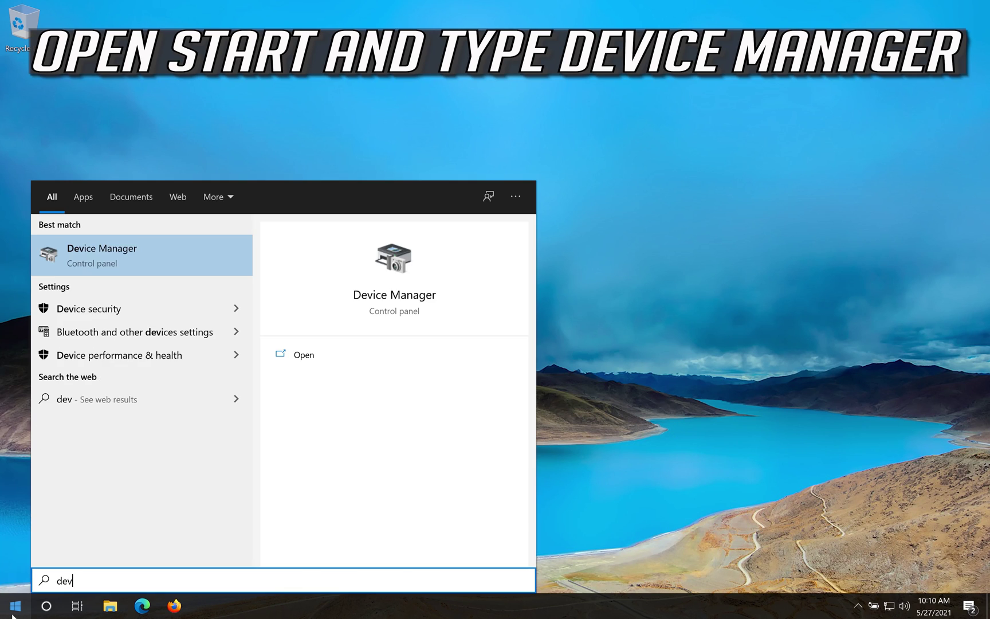
{"action": "type", "text": "ice manager"}
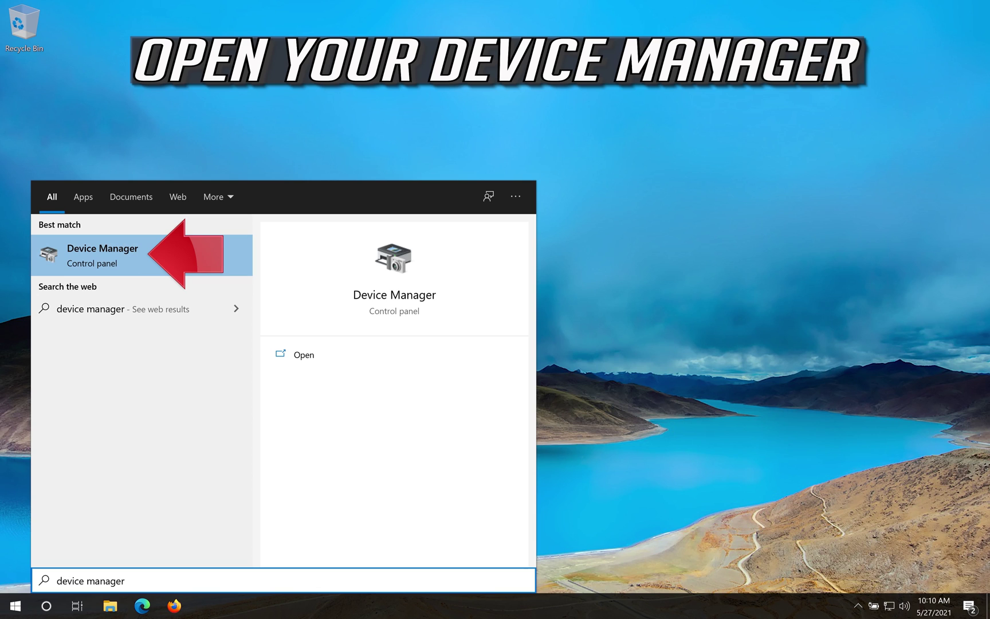
{"action": "left_click", "coordinate": [169, 252]}
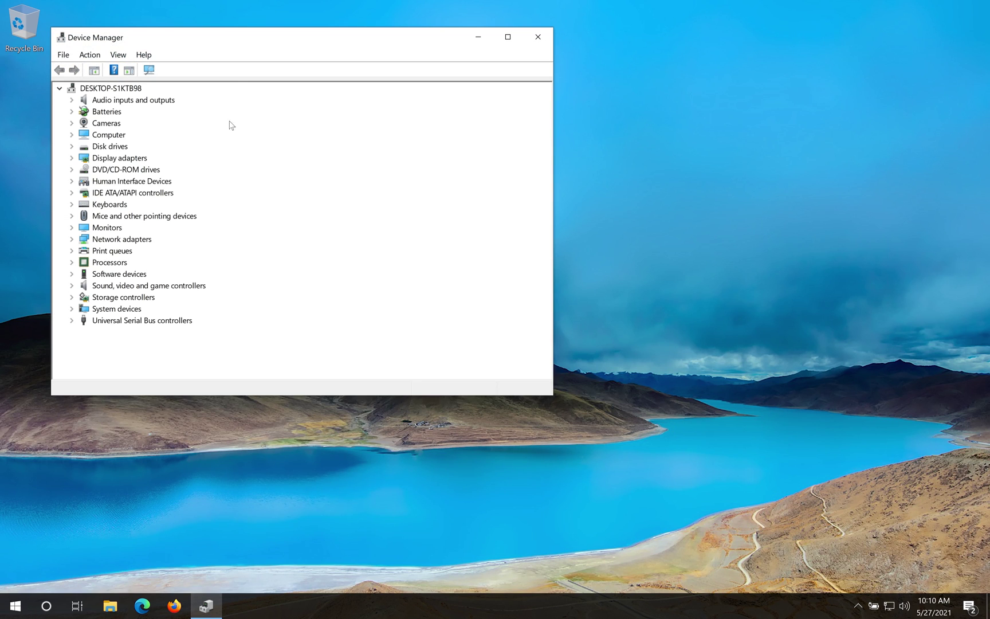
{"action": "left_click_drag", "start_coordinate": [238, 44], "coordinate": [465, 98]}
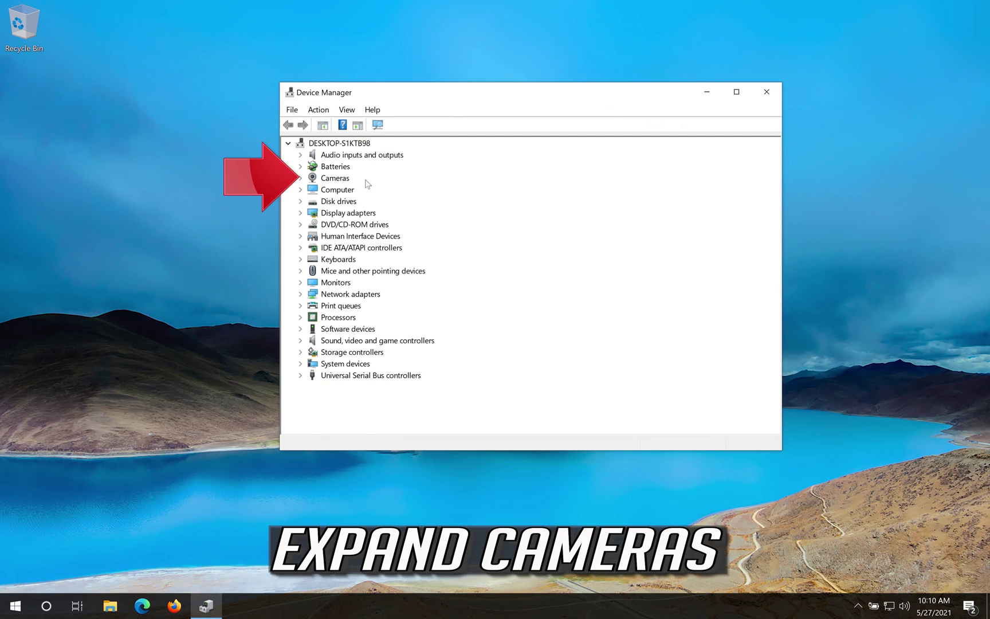
{"action": "left_click", "coordinate": [300, 178]}
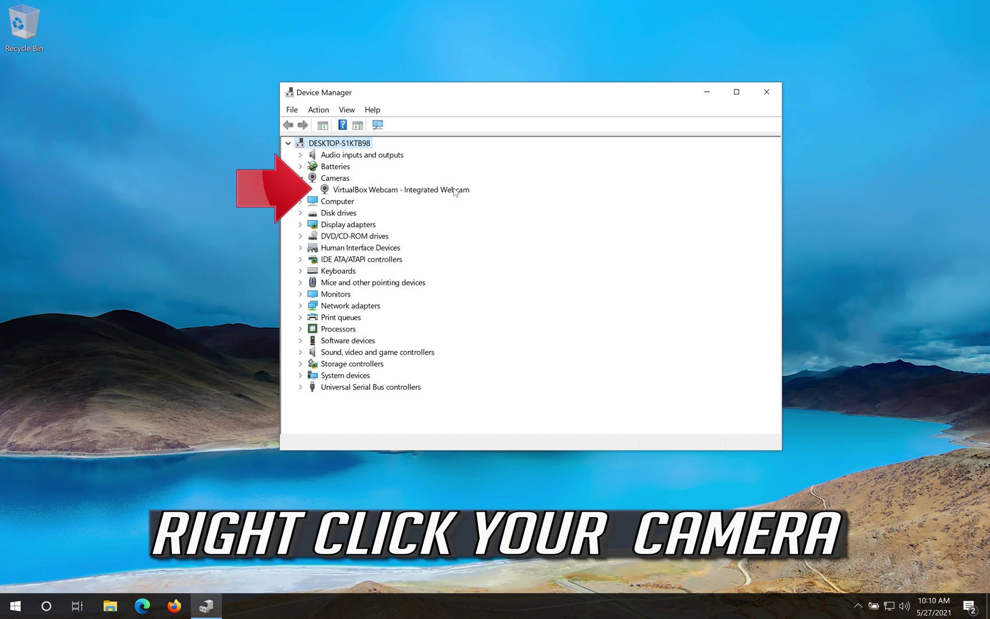
From the webcam's Properties Driver tab, search automatically and on Windows Update for a newer driver.
{"action": "right_click", "coordinate": [419, 194]}
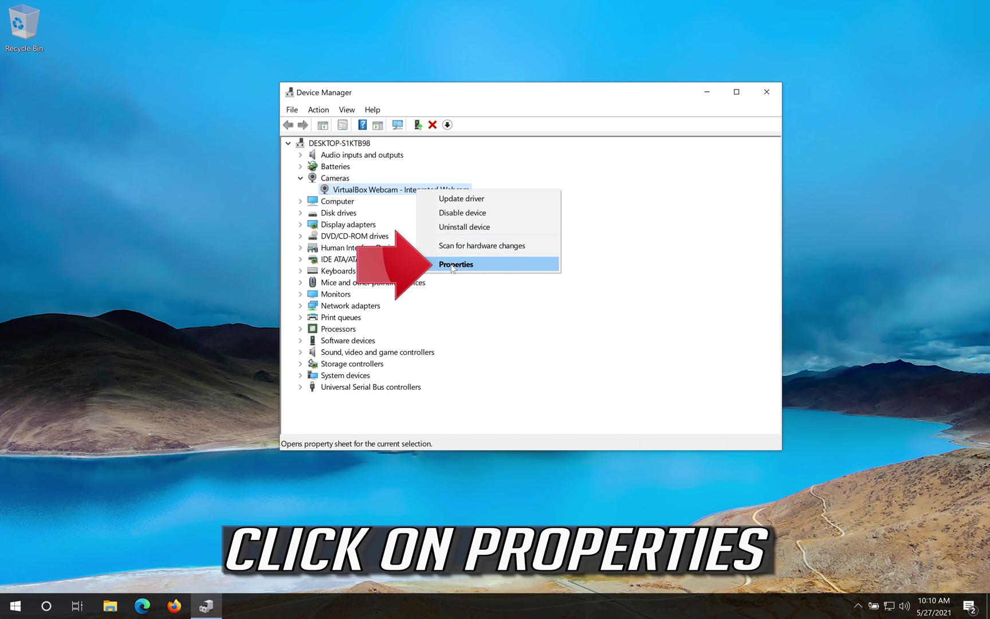
{"action": "left_click", "coordinate": [485, 266]}
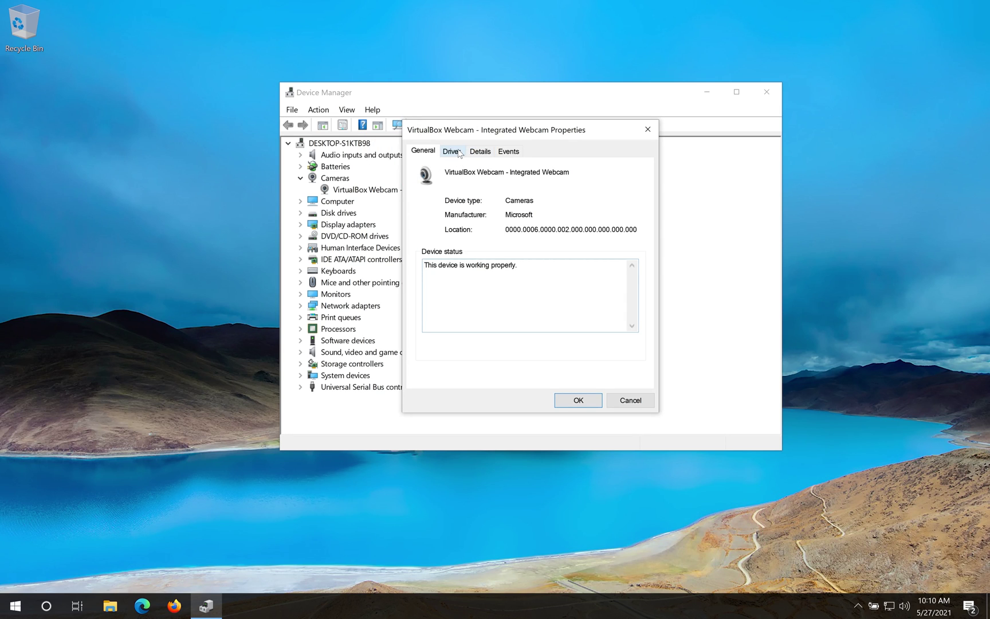
{"action": "left_click", "coordinate": [459, 154]}
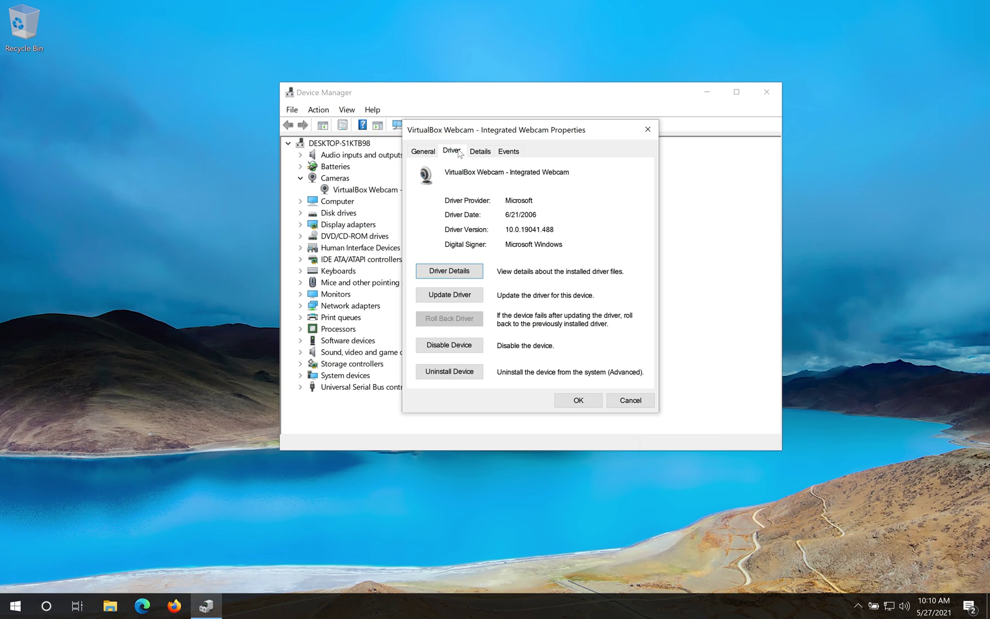
{"action": "left_click", "coordinate": [444, 295]}
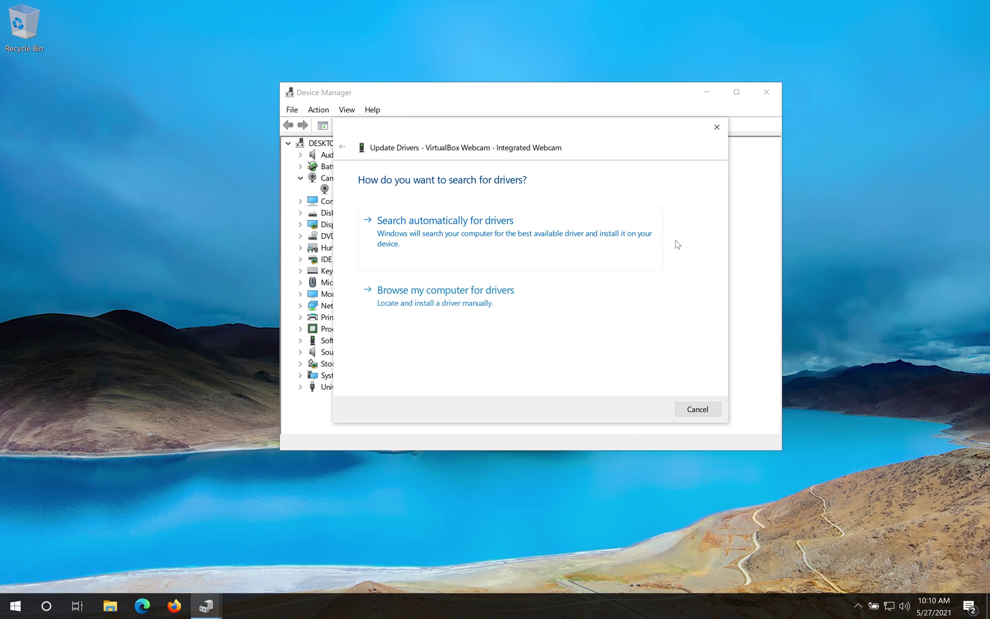
{"action": "left_click", "coordinate": [487, 246]}
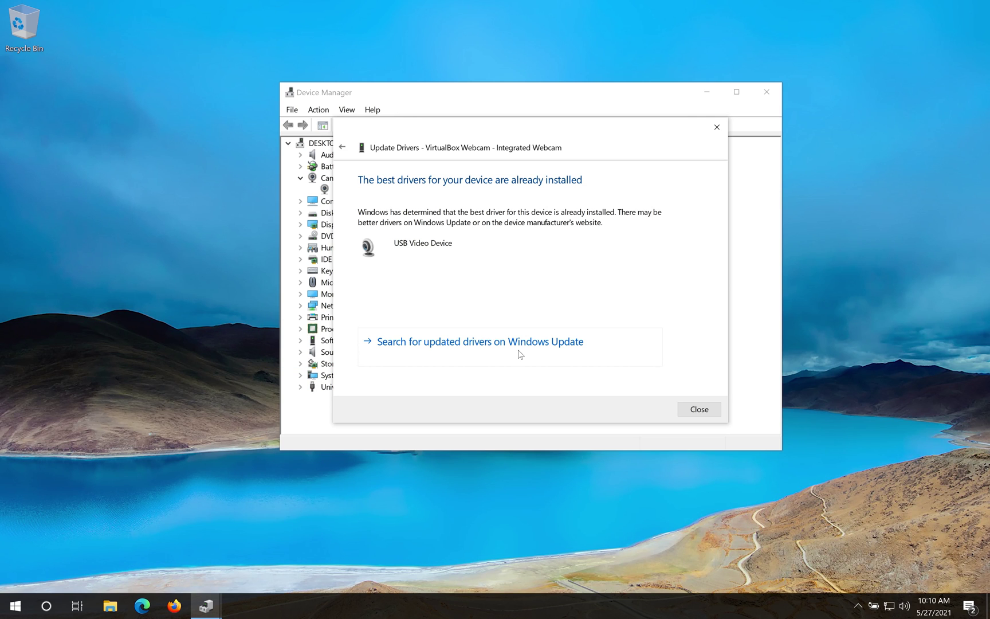
{"action": "left_click", "coordinate": [520, 354]}
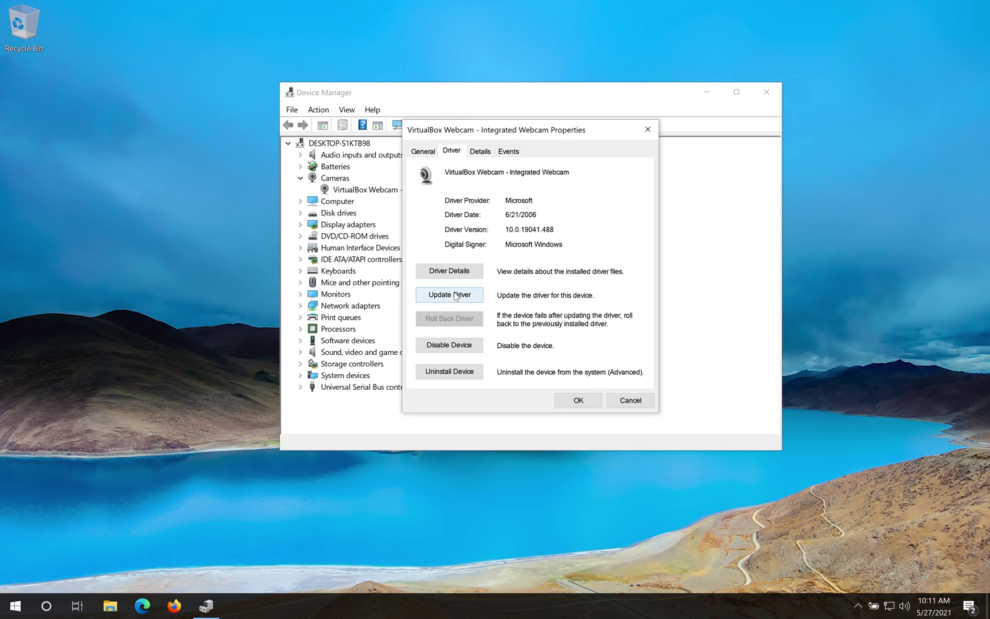
Install the USB Video Device driver from the compatible list, then close the wizard and Properties.
{"action": "left_click", "coordinate": [453, 295]}
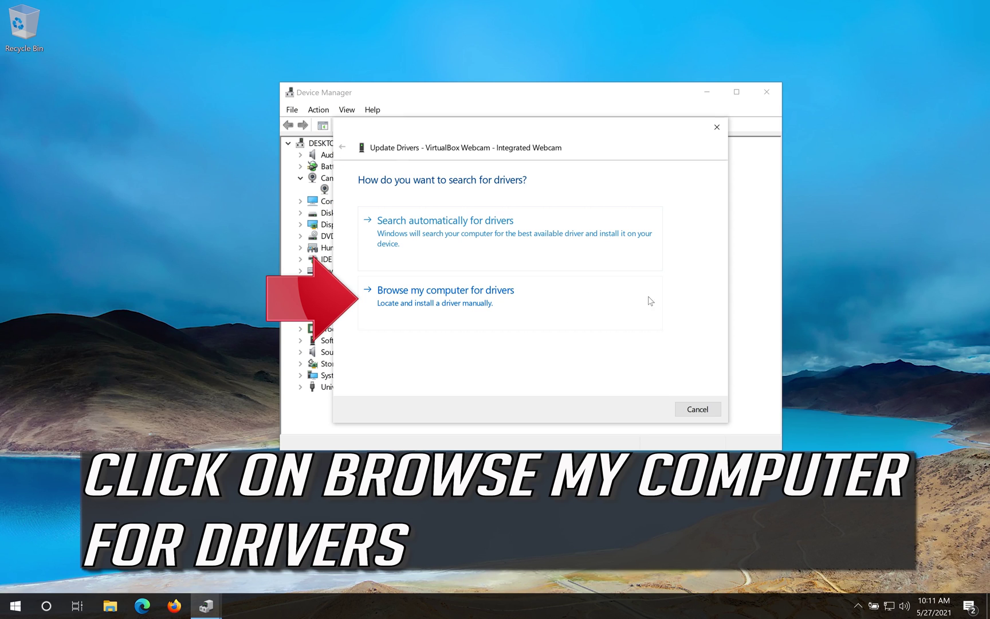
{"action": "left_click", "coordinate": [449, 322]}
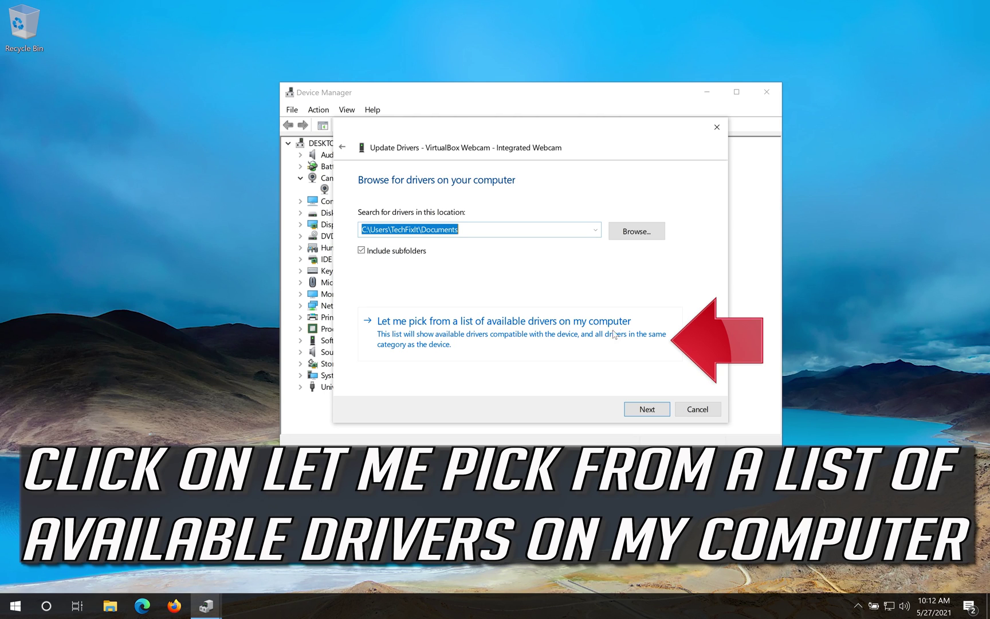
{"action": "left_click", "coordinate": [449, 334]}
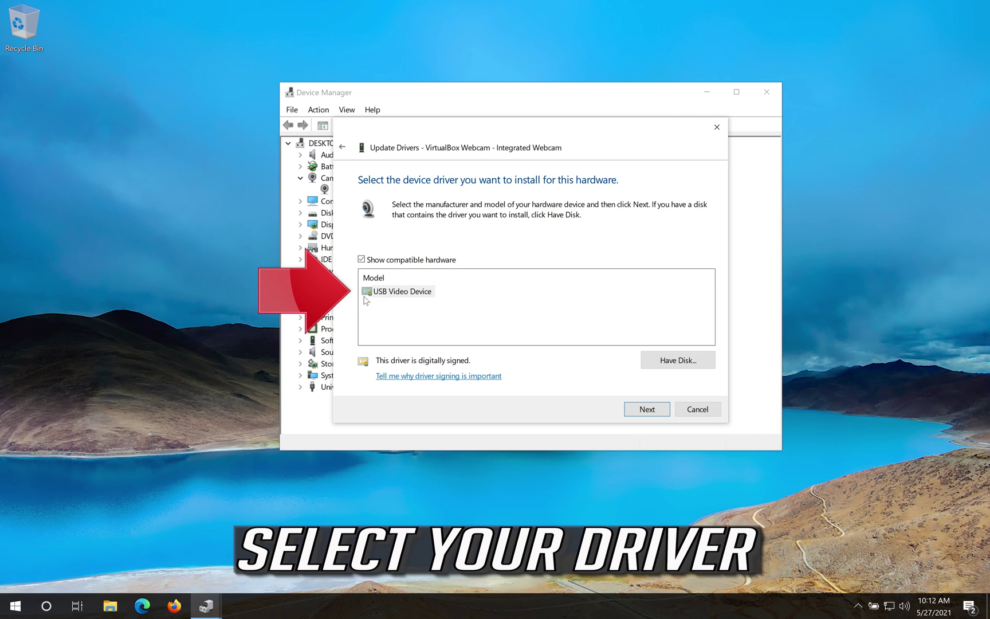
{"action": "left_click", "coordinate": [385, 294]}
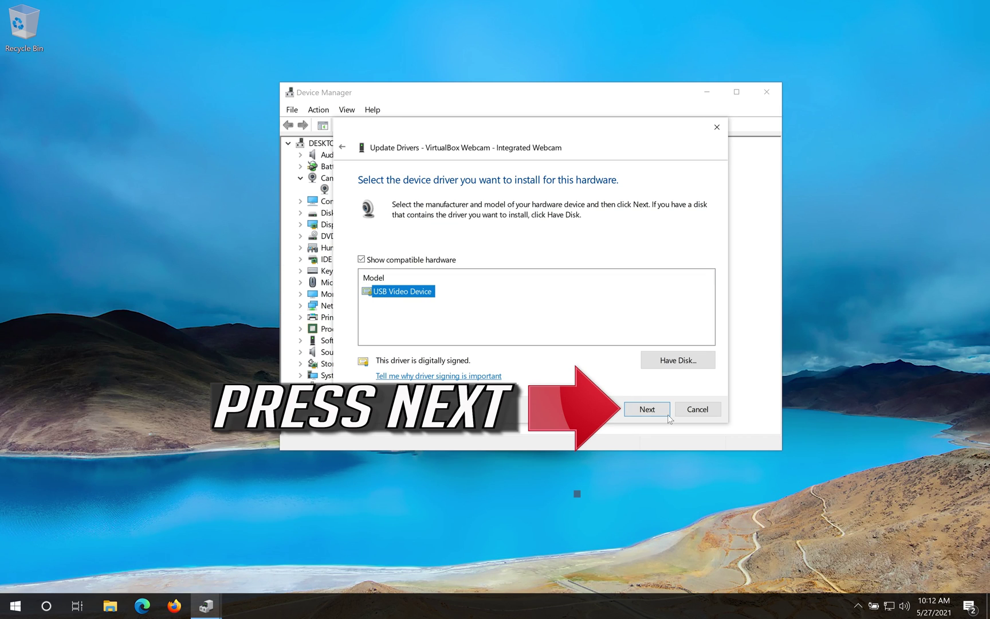
{"action": "left_click", "coordinate": [646, 411]}
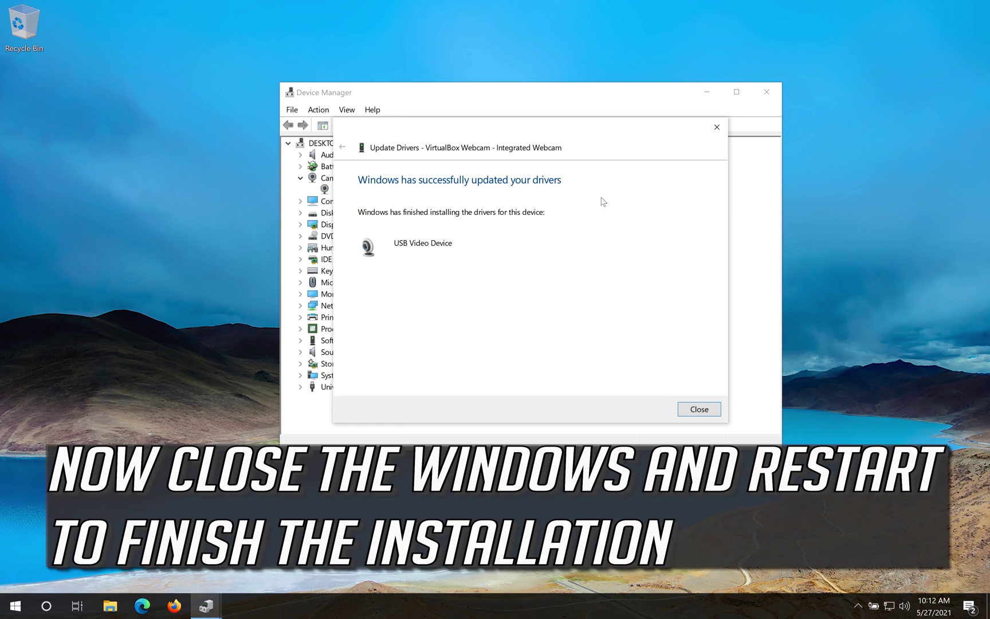
{"action": "left_click", "coordinate": [704, 409]}
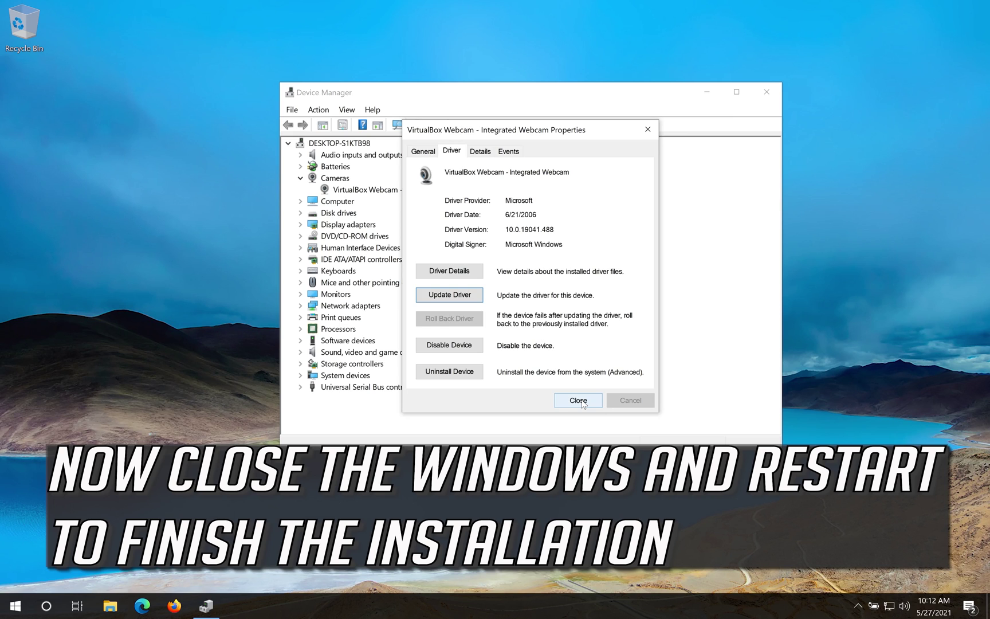
{"action": "left_click", "coordinate": [582, 401]}
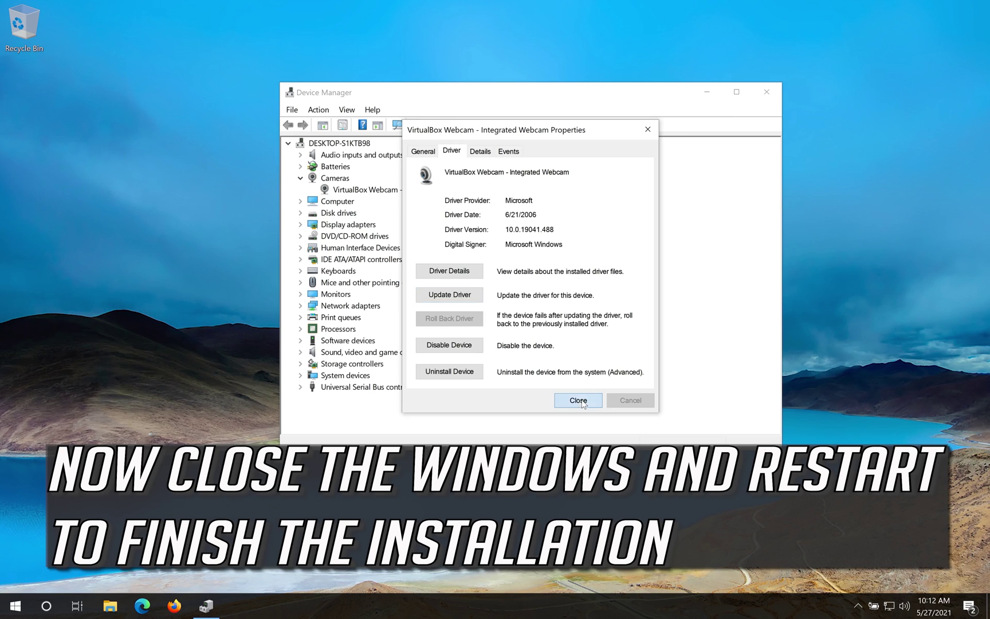
Close Device Manager and restart Windows from the Start menu's power options.
{"action": "left_click", "coordinate": [765, 93]}
{"action": "left_click", "coordinate": [15, 605]}
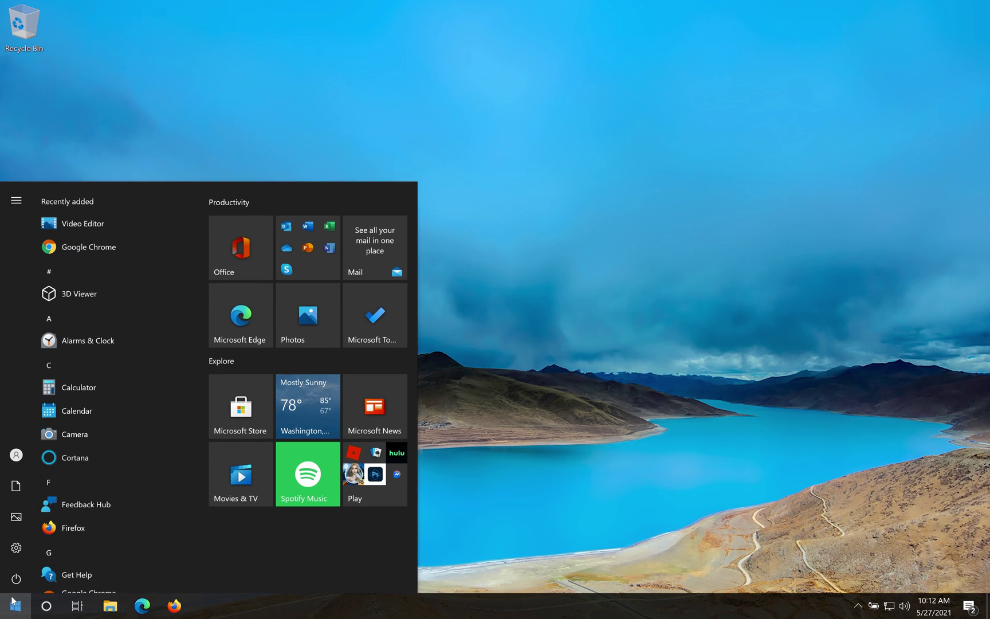
{"action": "left_click", "coordinate": [15, 576]}
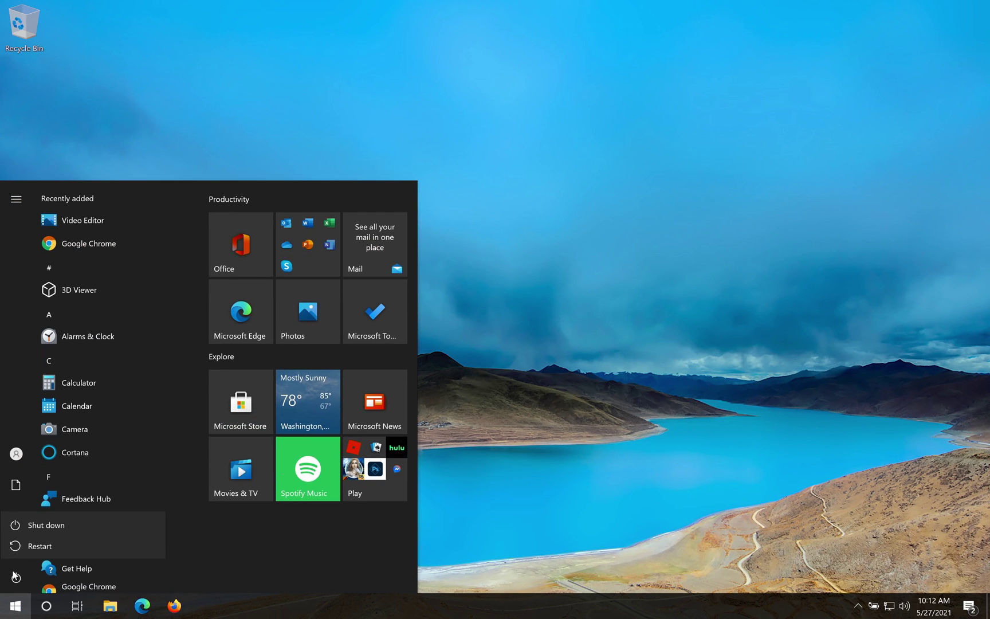
{"action": "left_click", "coordinate": [36, 541]}
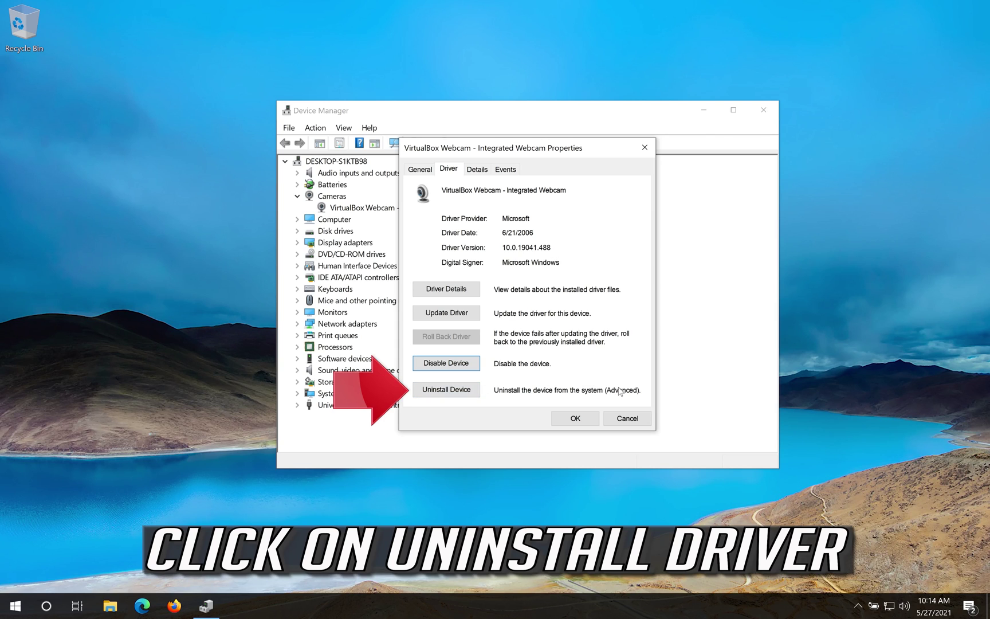
Uninstall the VirtualBox Webcam device from its Driver tab and confirm the removal.
{"action": "left_click", "coordinate": [445, 389]}
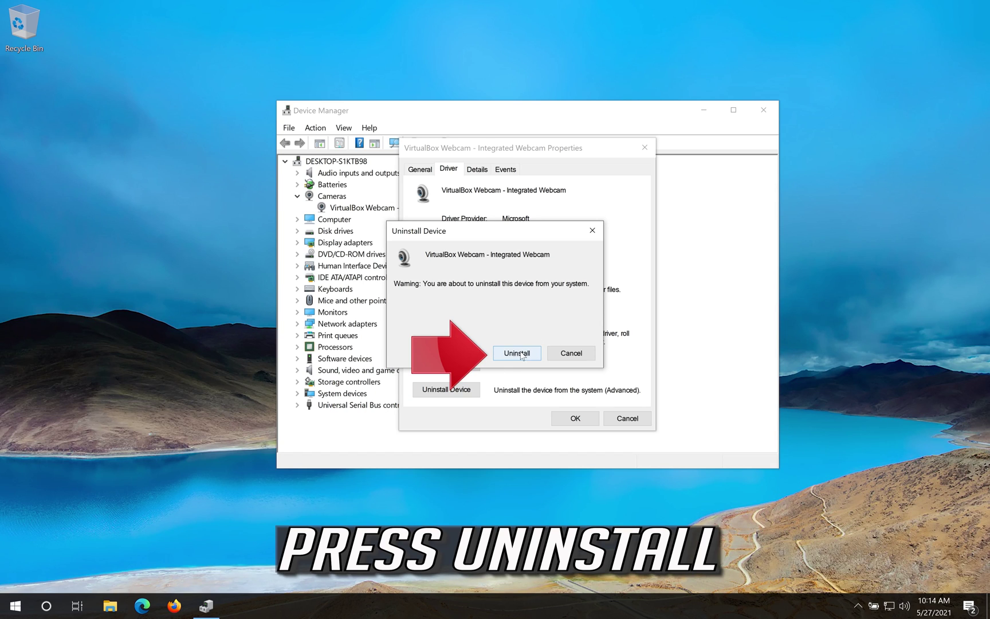
{"action": "left_click", "coordinate": [518, 354]}
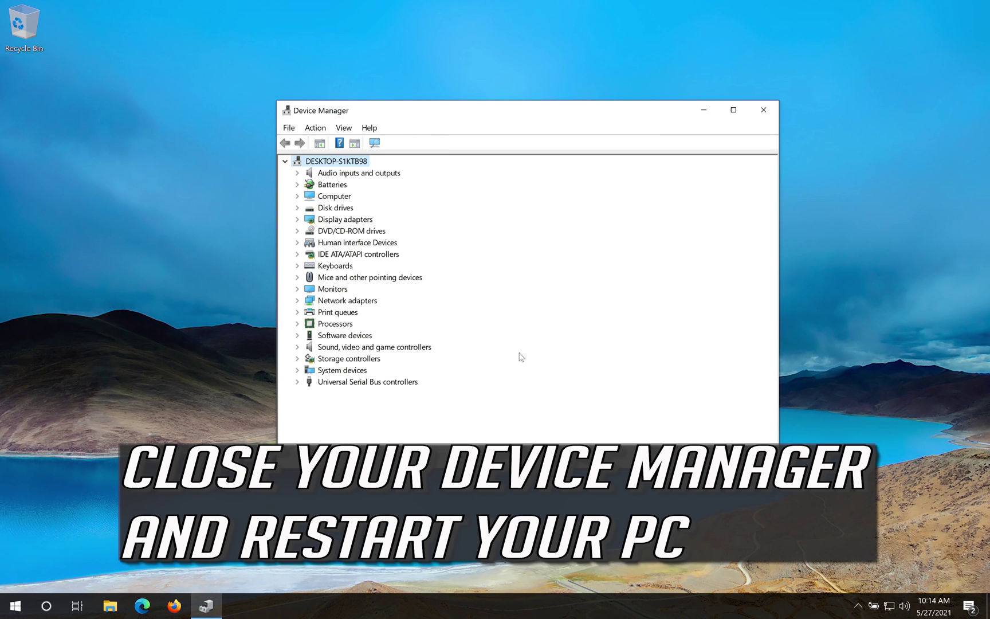
Close Device Manager, restart Windows, and after reboot search the Start menu for 'device'.
{"action": "left_click", "coordinate": [771, 110]}
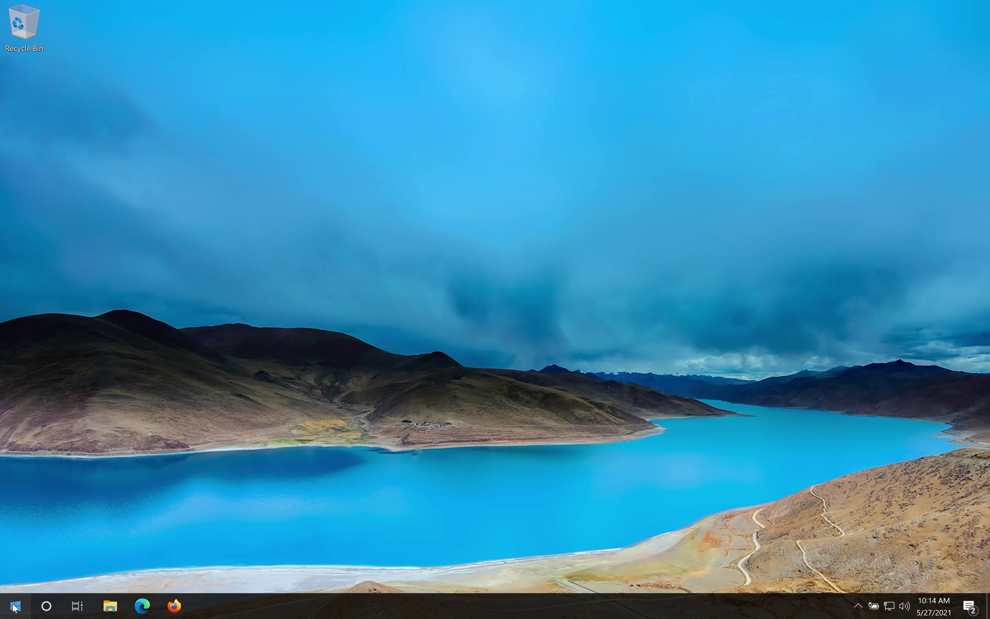
{"action": "left_click", "coordinate": [15, 605]}
{"action": "left_click", "coordinate": [18, 578]}
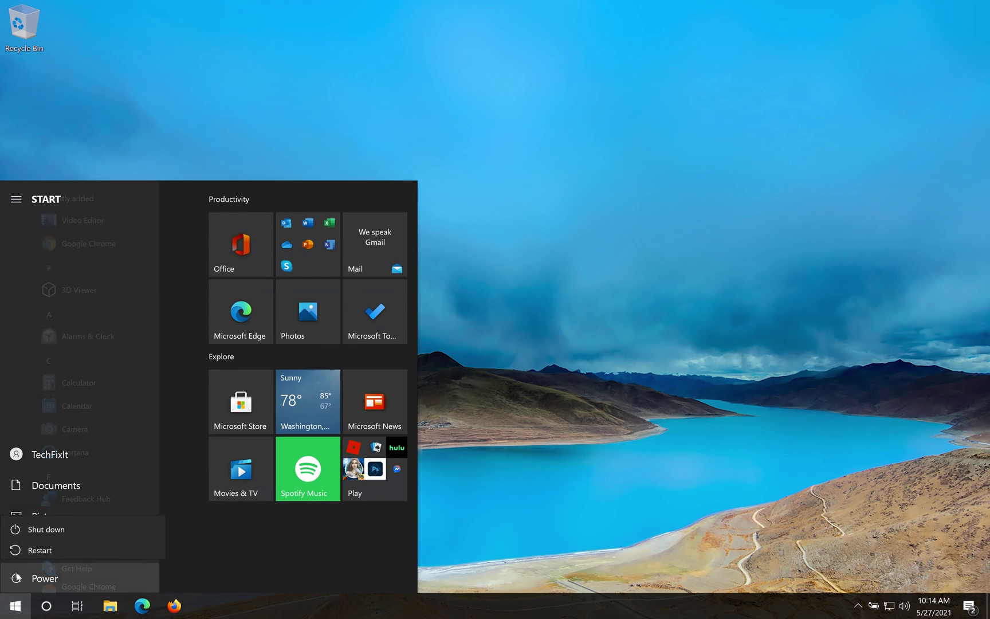
{"action": "left_click", "coordinate": [45, 545]}
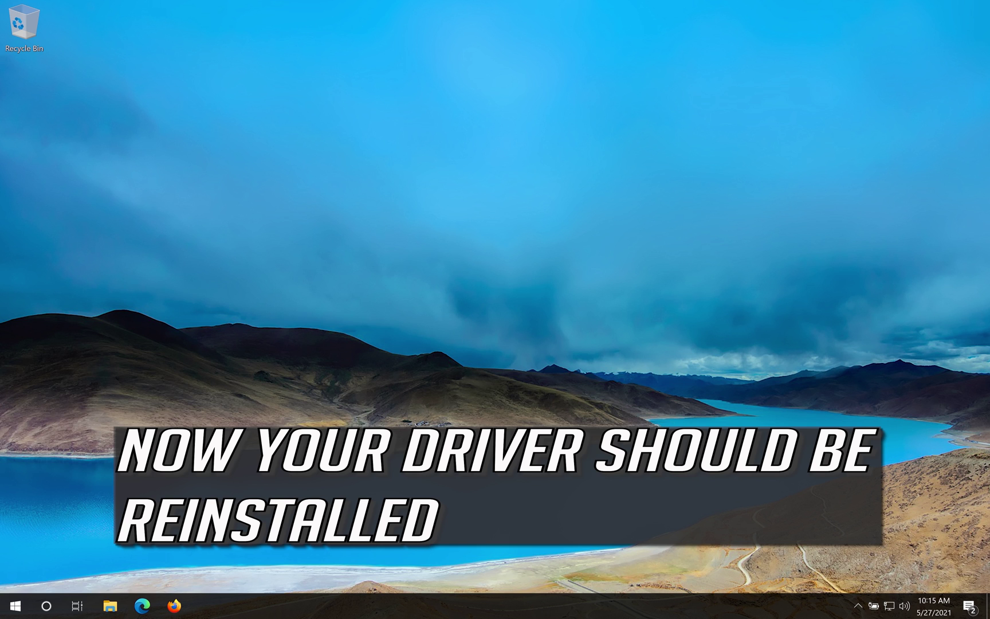
{"action": "key", "text": "super"}
{"action": "type", "text": "device"}
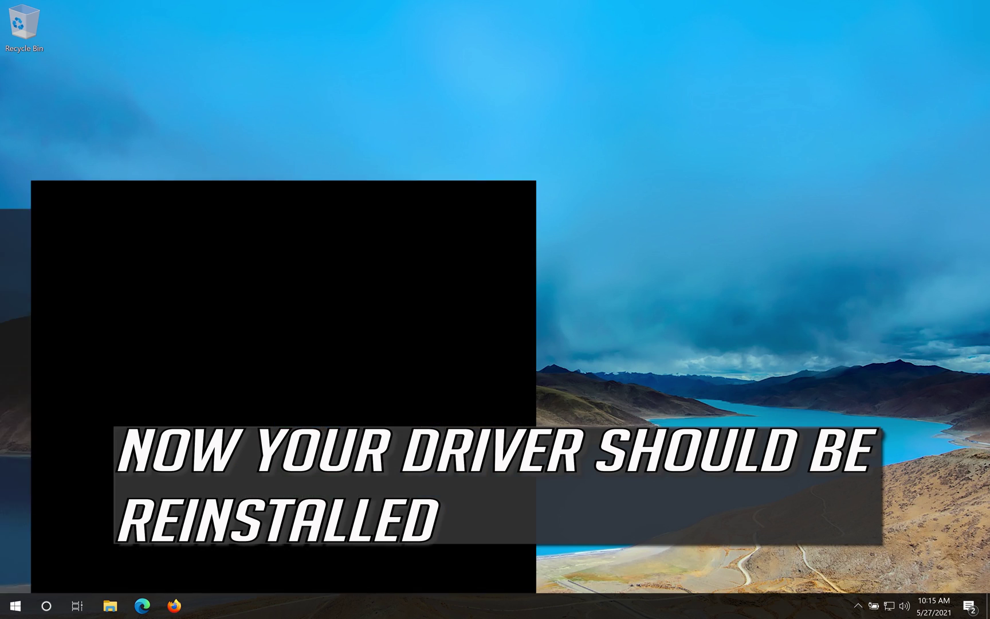